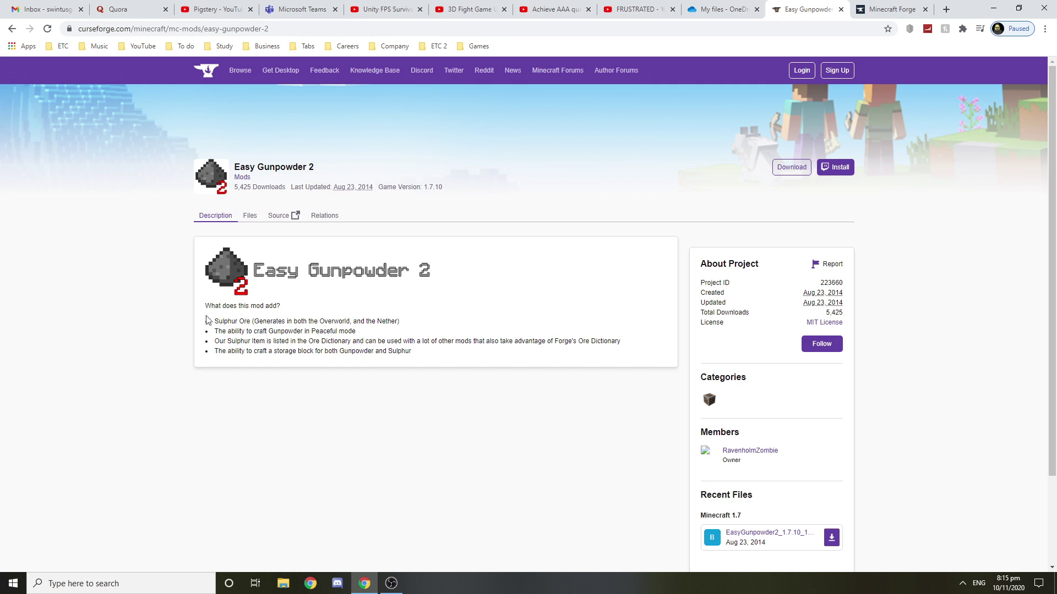
Download the main file EasyGunpowder2_1.7.10_1.jar from the Easy Gunpowder 2 mod's files page
click(242, 324)
click(248, 216)
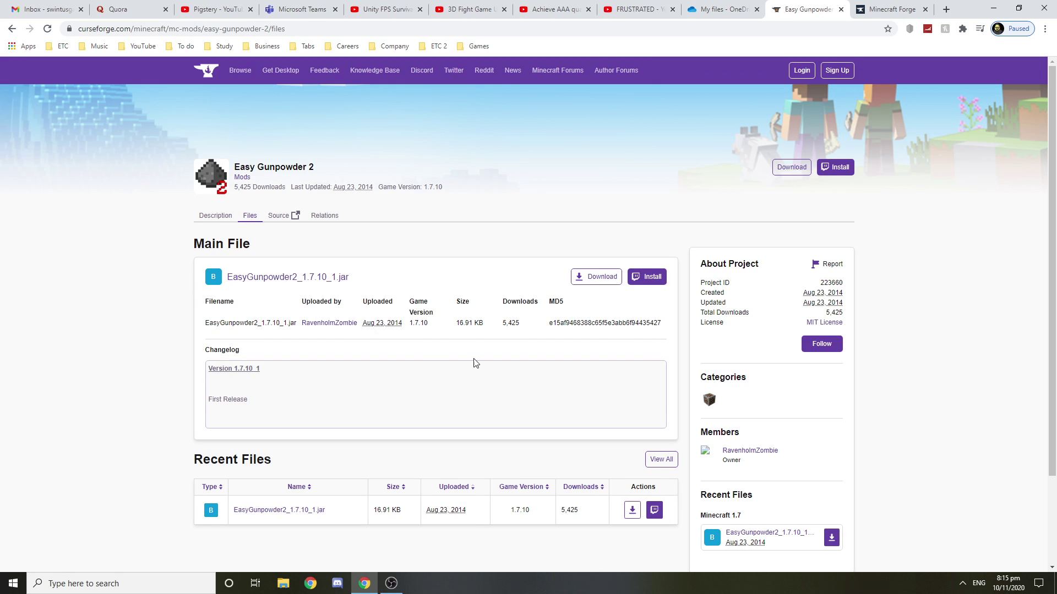
scroll(440, 337, down, 2)
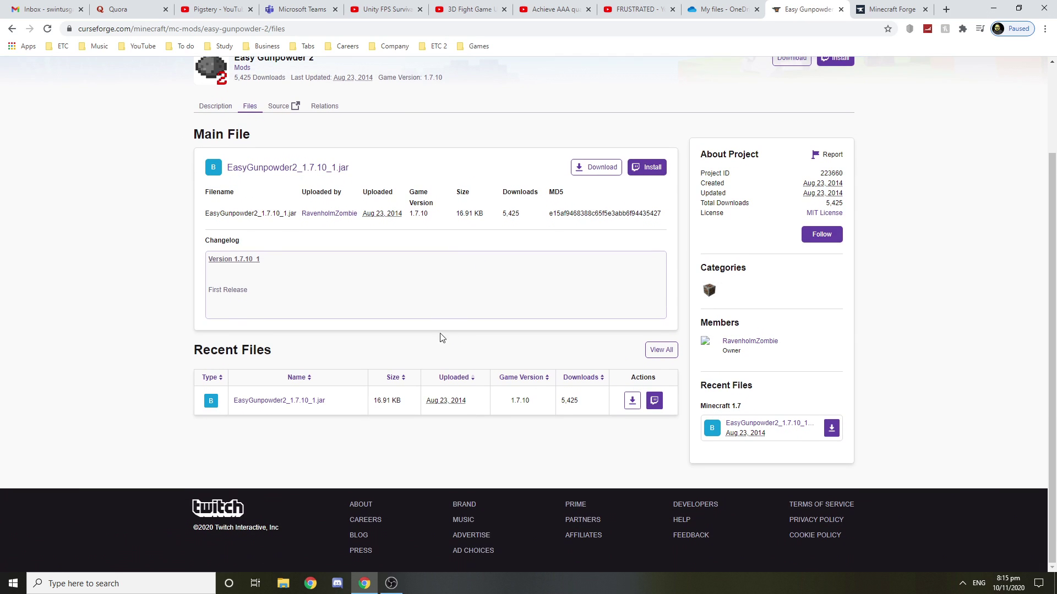
click(593, 168)
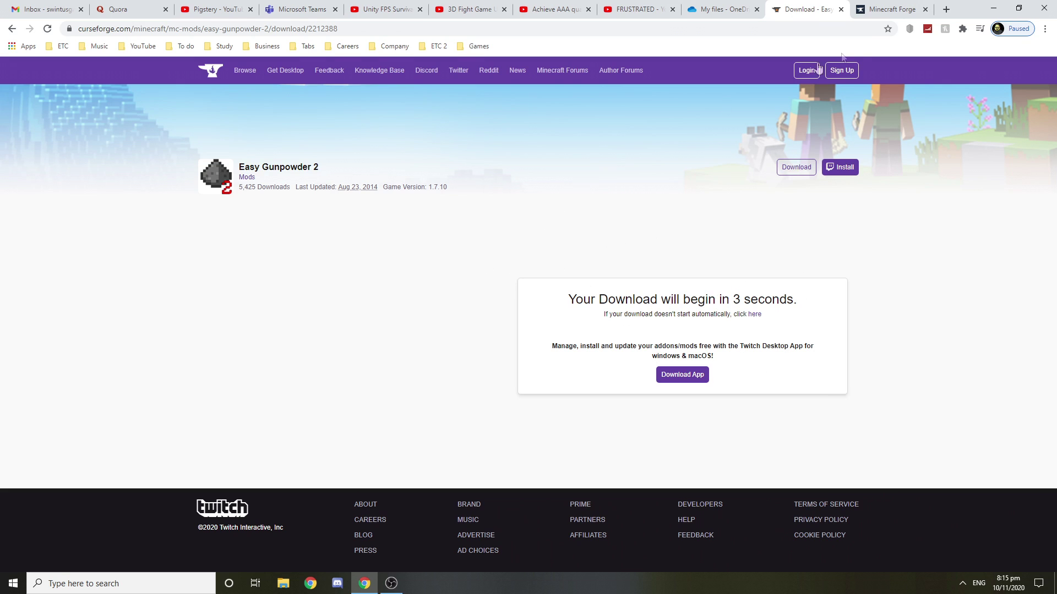
Download the recommended Forge Windows installer for Minecraft 1.7.10, skipping the advertisement, and keep the flagged Easy Gunpowder jar download
click(878, 4)
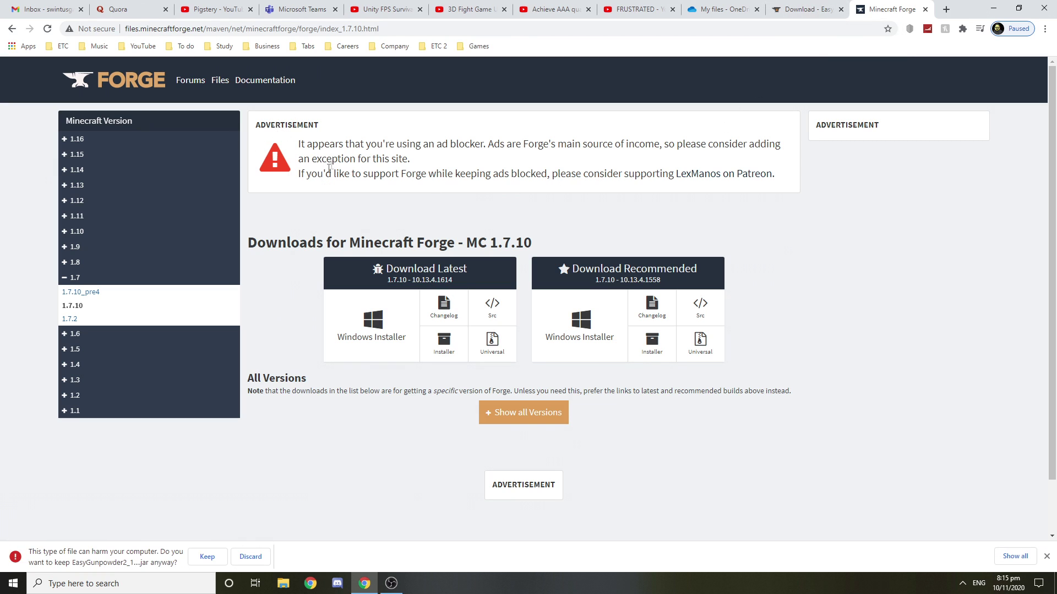
scroll(578, 265, down, 1)
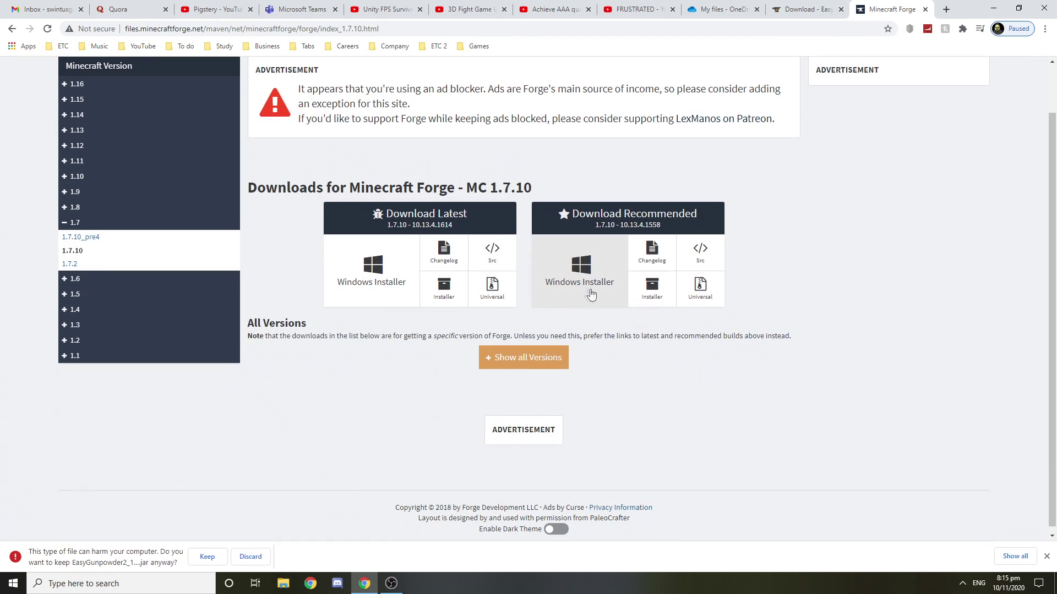
click(559, 261)
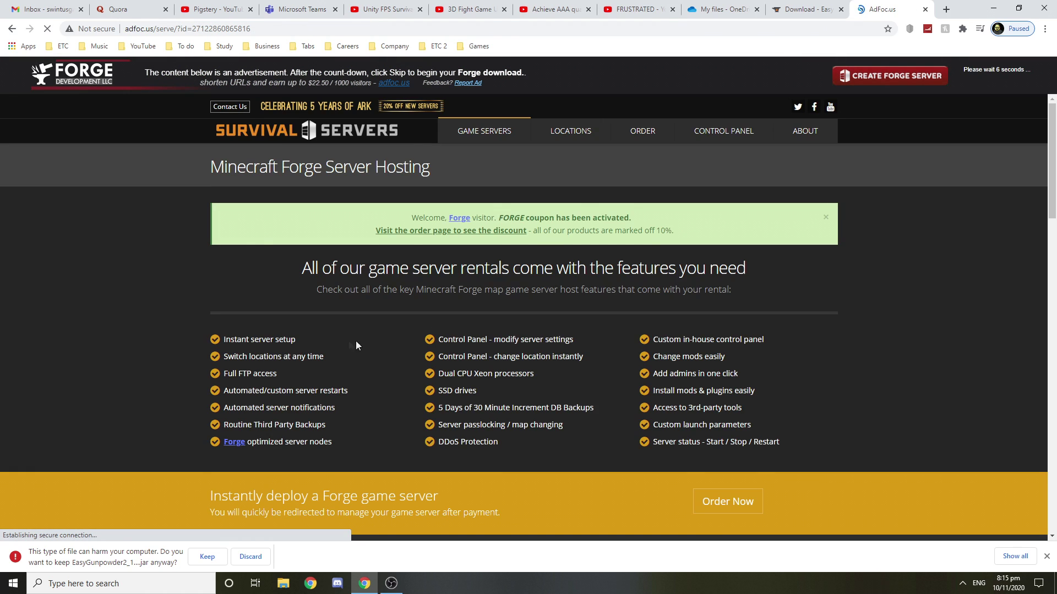
click(219, 552)
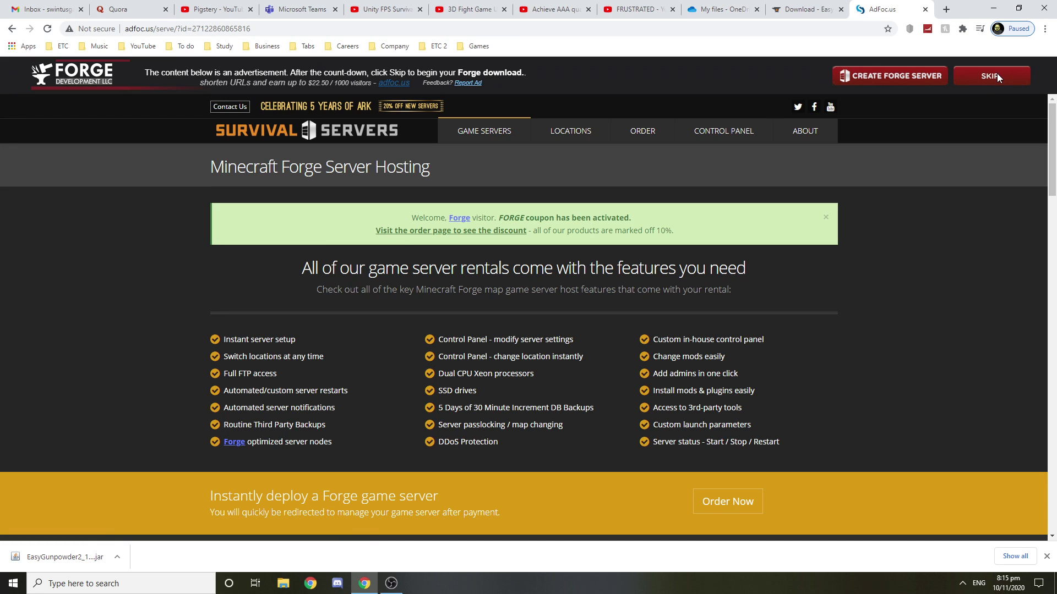
click(993, 77)
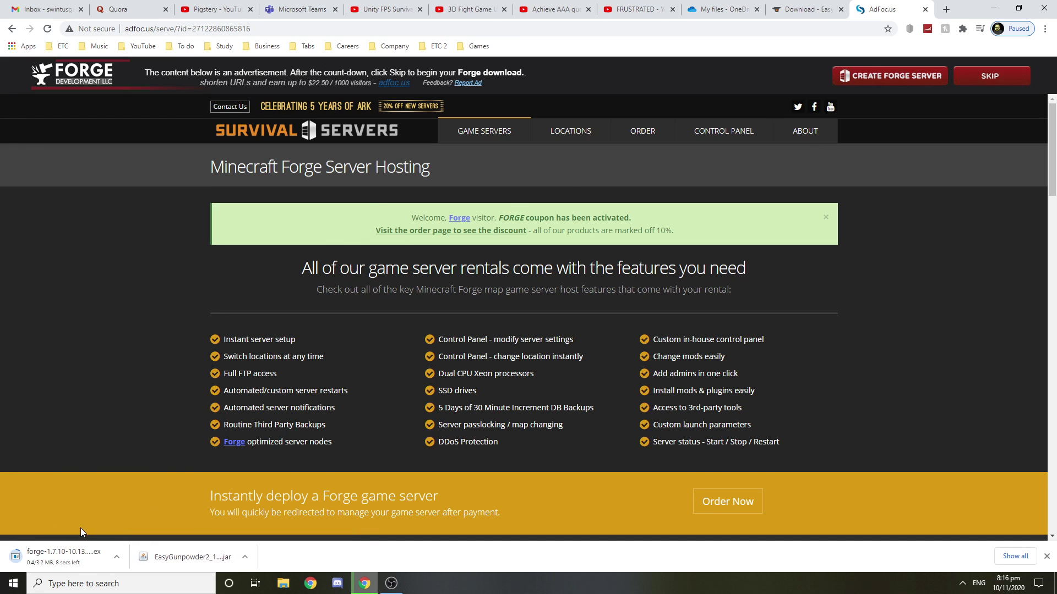
click(925, 9)
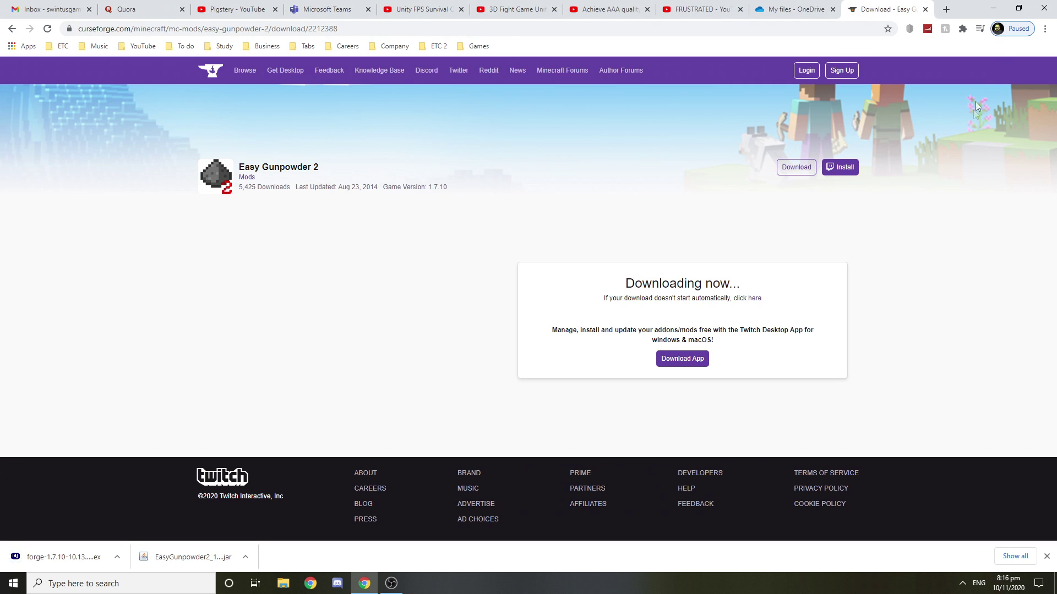
Place the downloaded Easy Gunpowder jar and the Forge installer on the desktop, leaving all windows out of the way
click(1017, 9)
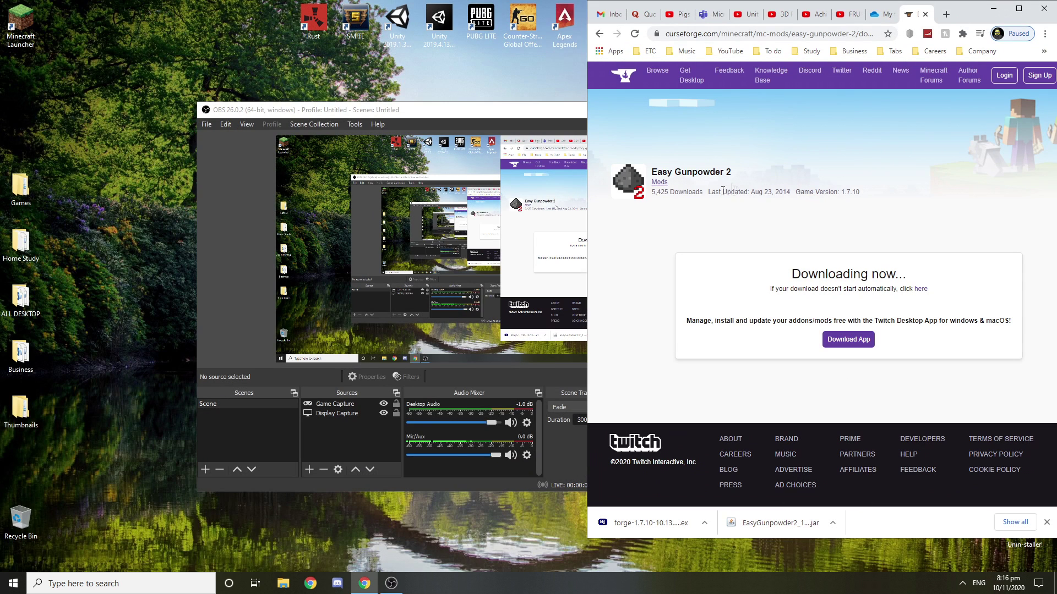
click(550, 109)
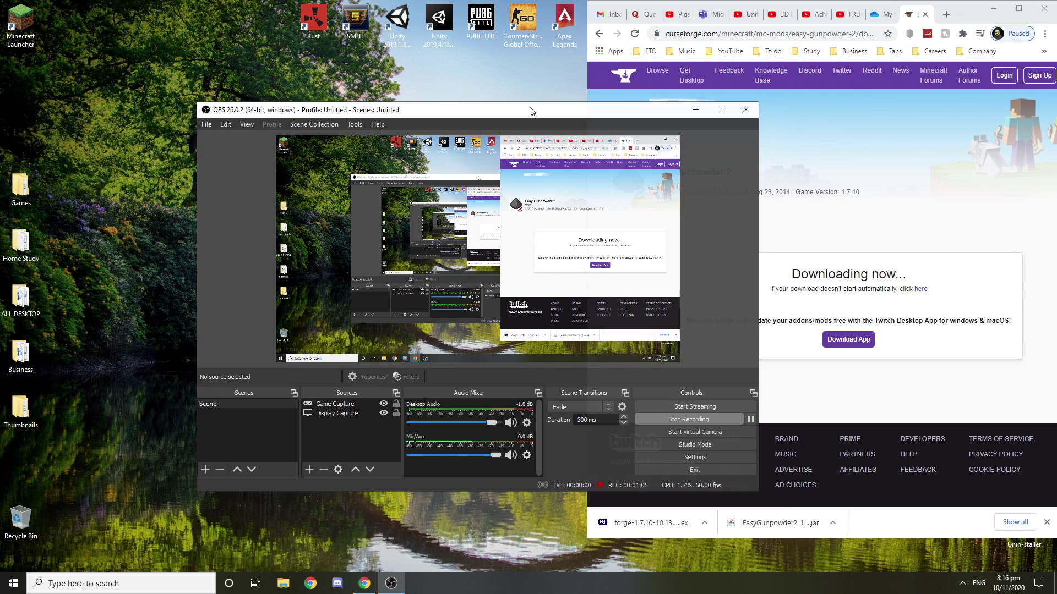
click(695, 110)
drag(749, 526, 256, 319)
drag(649, 522, 273, 355)
drag(363, 215, 616, 240)
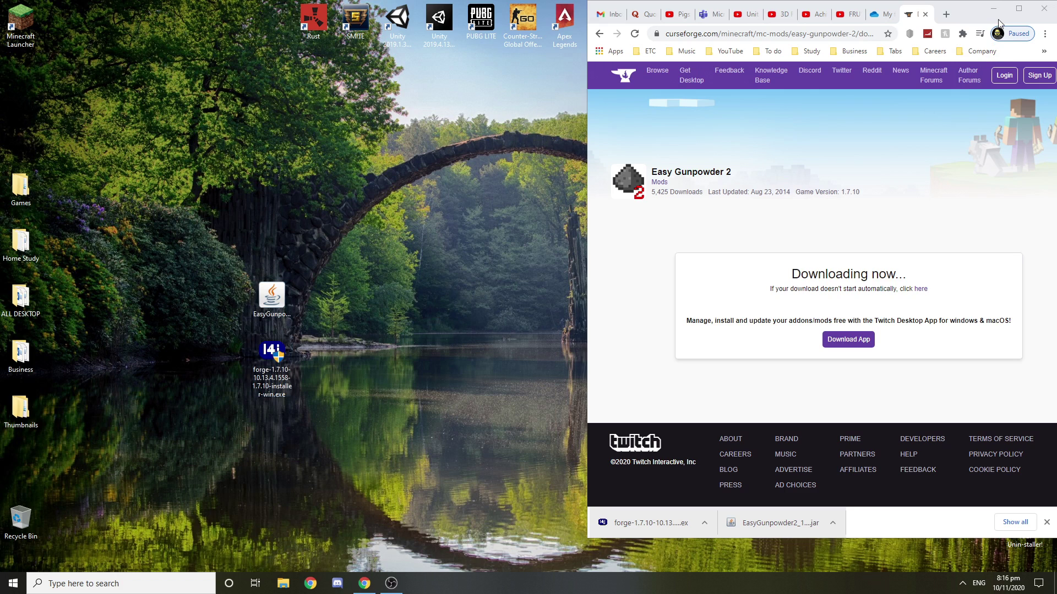
click(1018, 16)
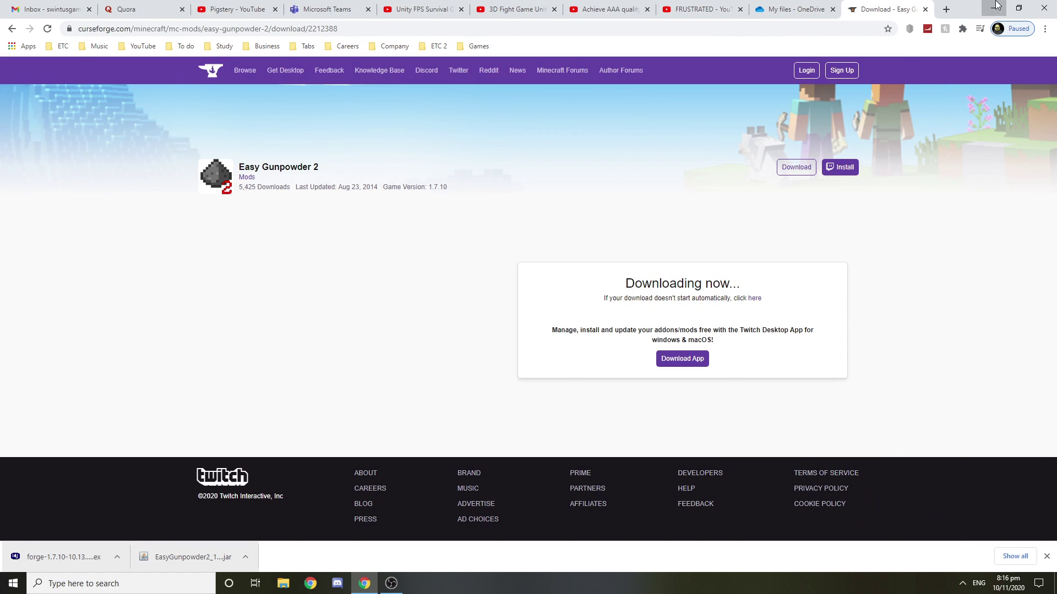
click(993, 8)
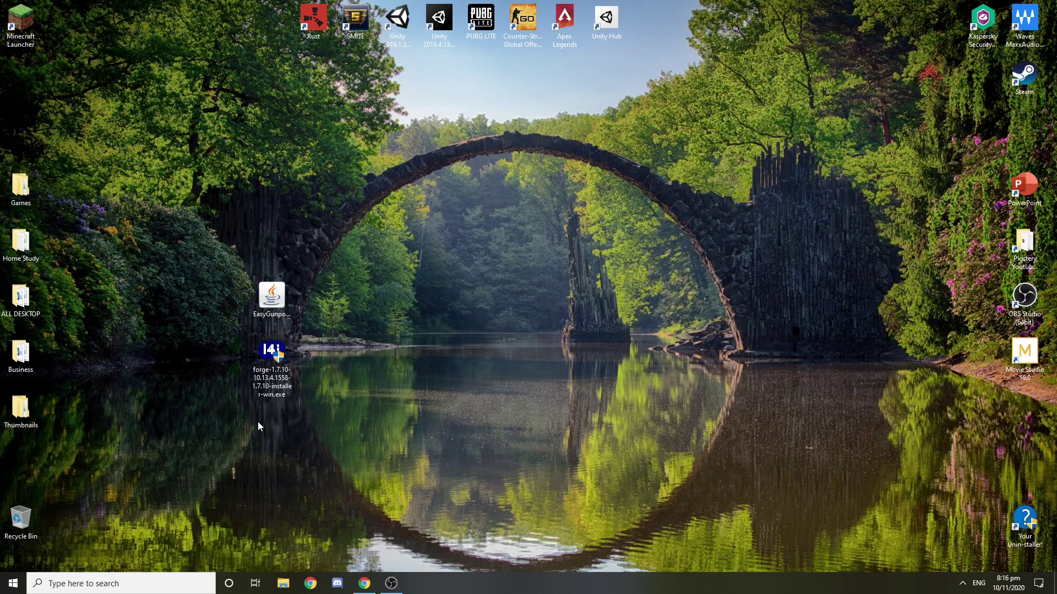
Run the Forge 1.7.10 installer from the desktop and install the client into the default Minecraft folder
double_click(273, 354)
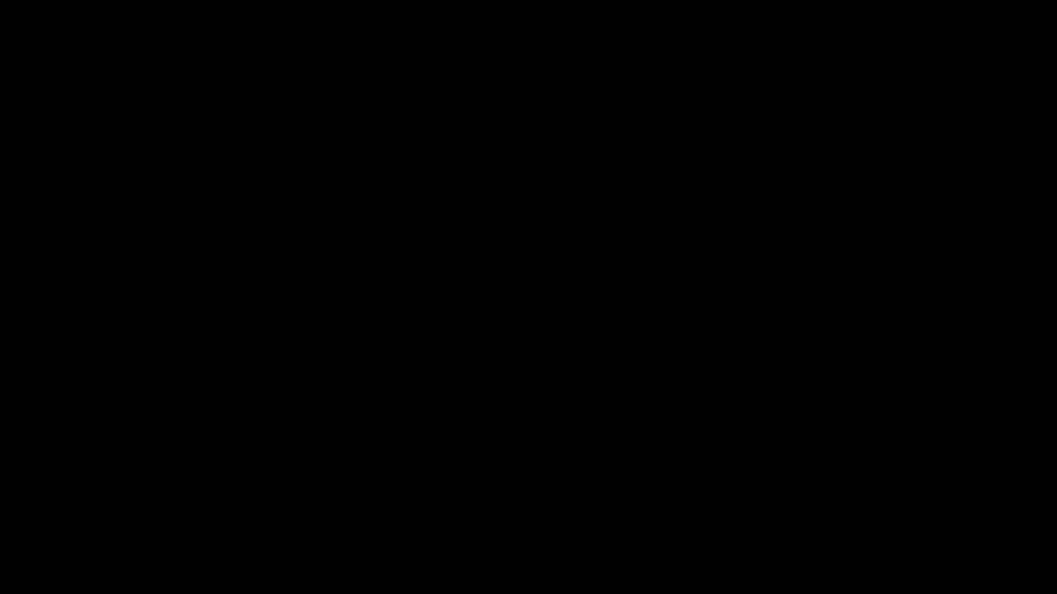
click(448, 371)
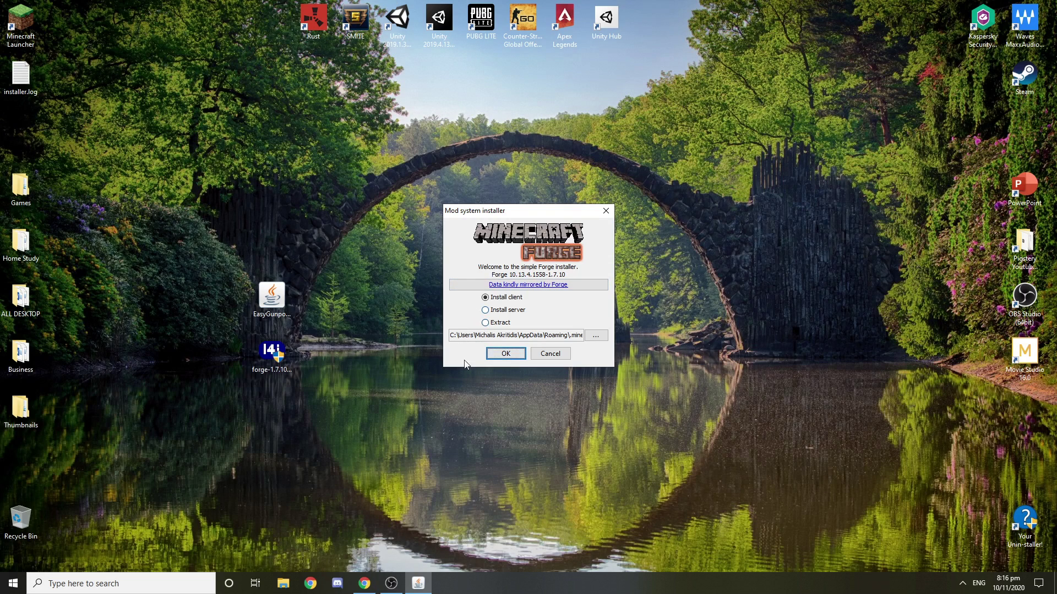
click(504, 355)
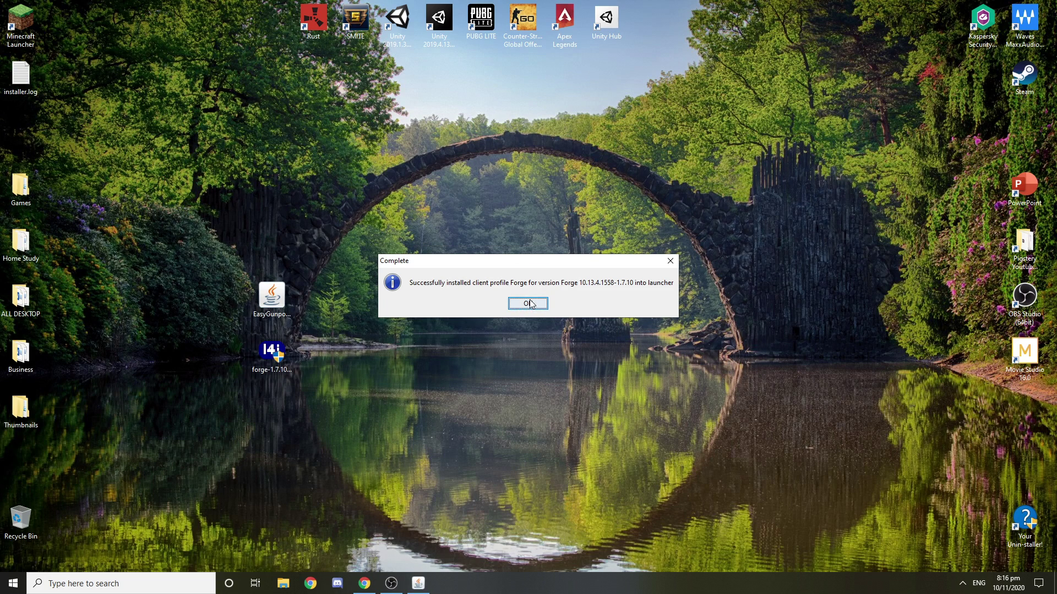
click(531, 307)
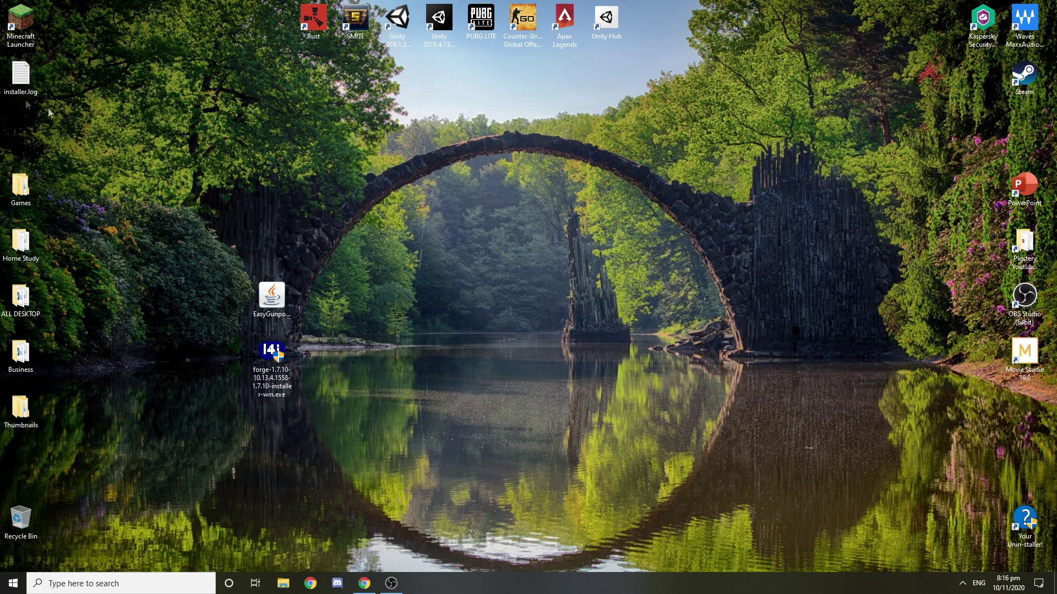
Check the contents of installer.log on the desktop and delete the file
double_click(19, 80)
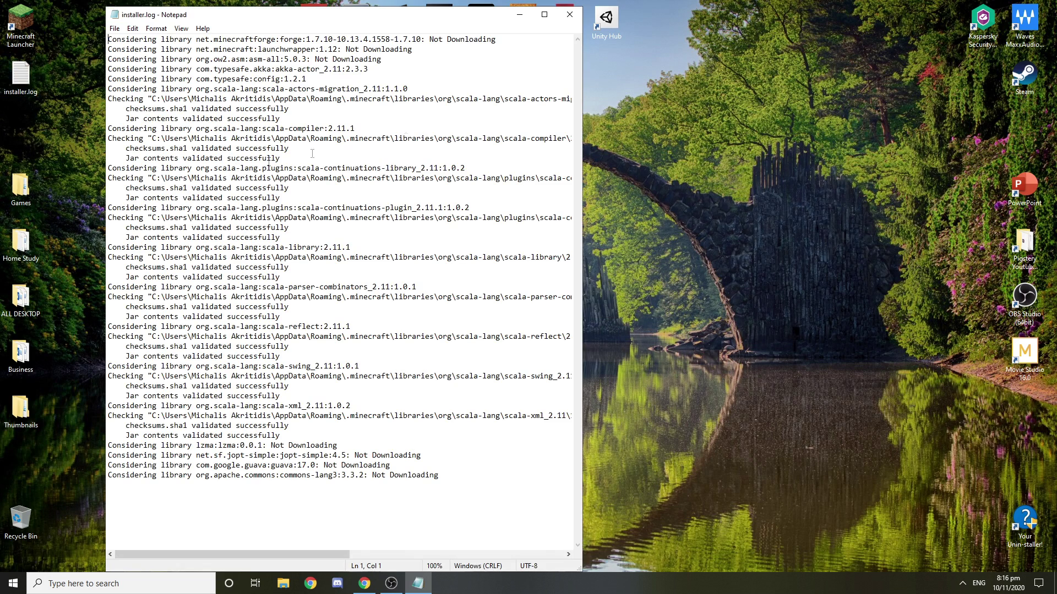
click(570, 14)
drag(20, 77, 188, 132)
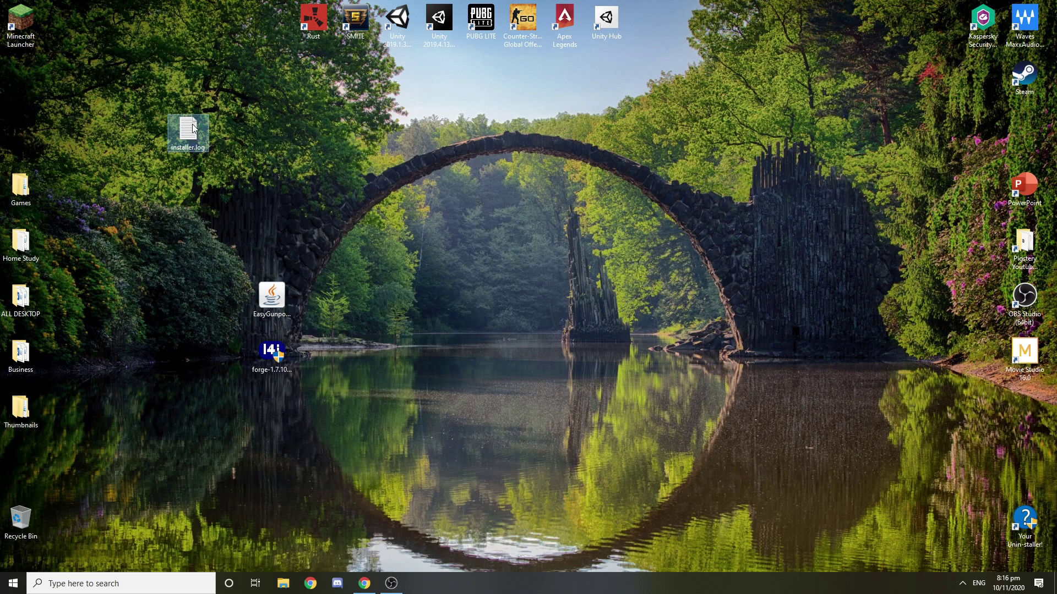
key(Delete)
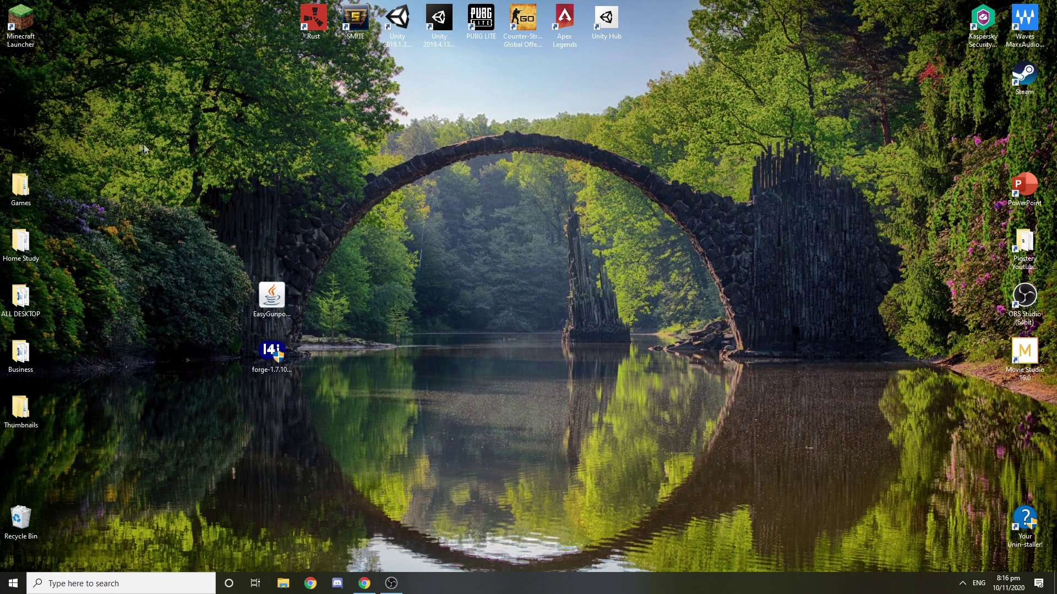
Find the Roaming folder with a Windows search for %appdata% and open the .minecraft folder inside it
click(166, 583)
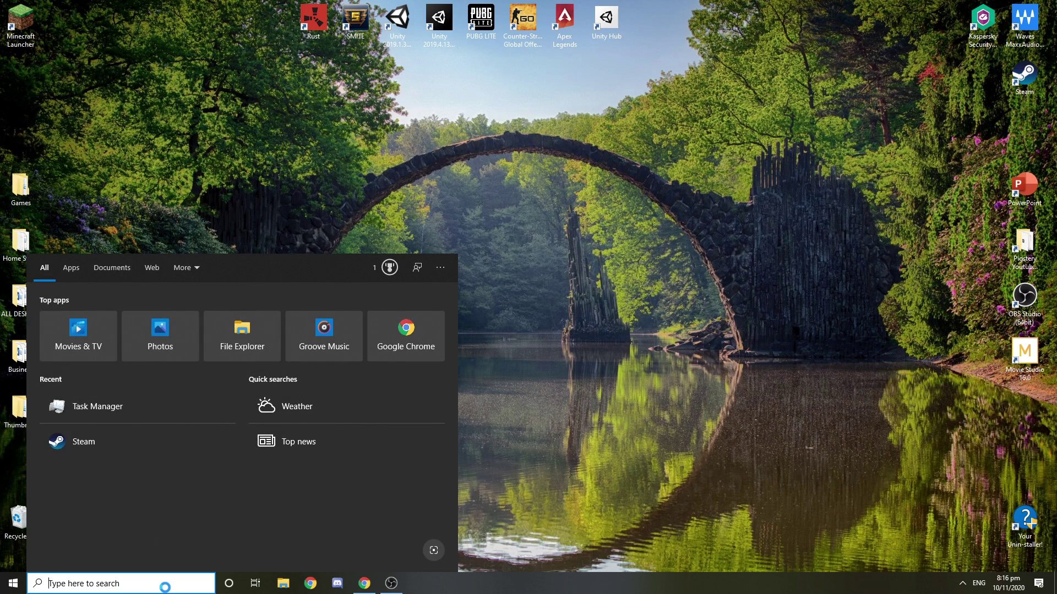
text(%appdata%)
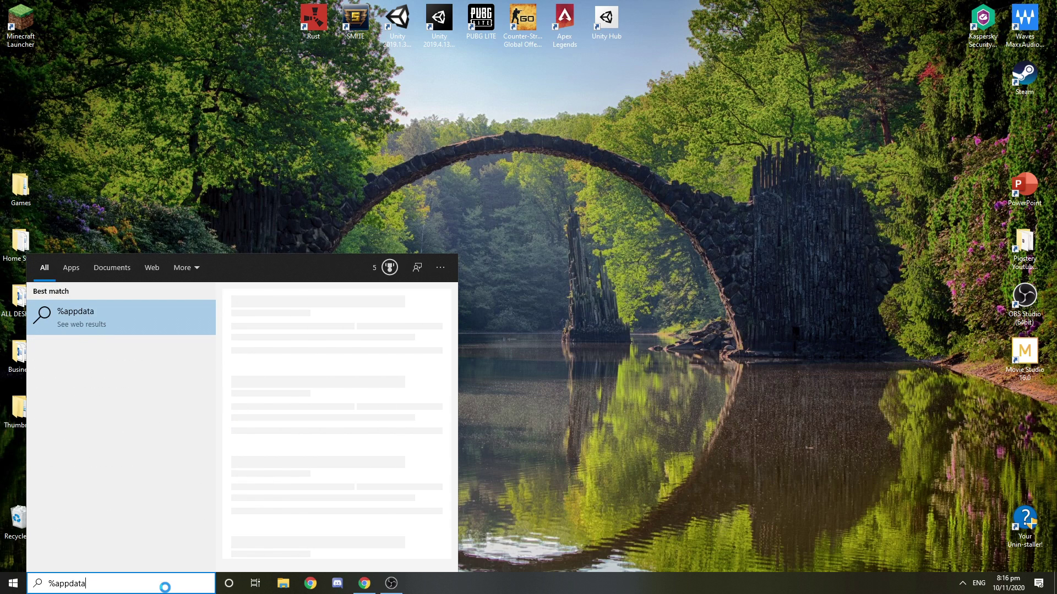
key(Return)
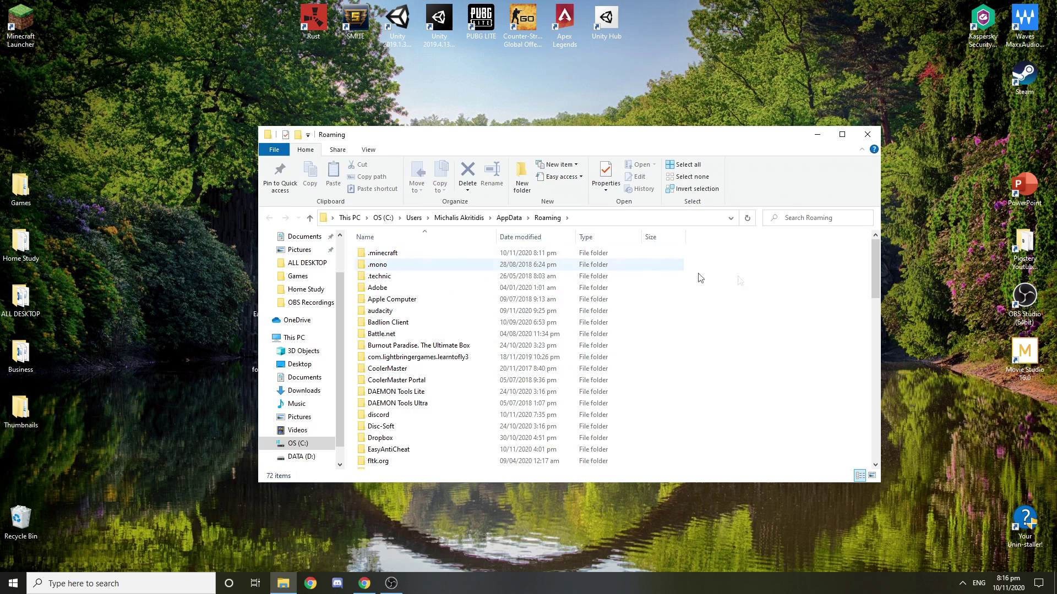
drag(875, 270, 871, 442)
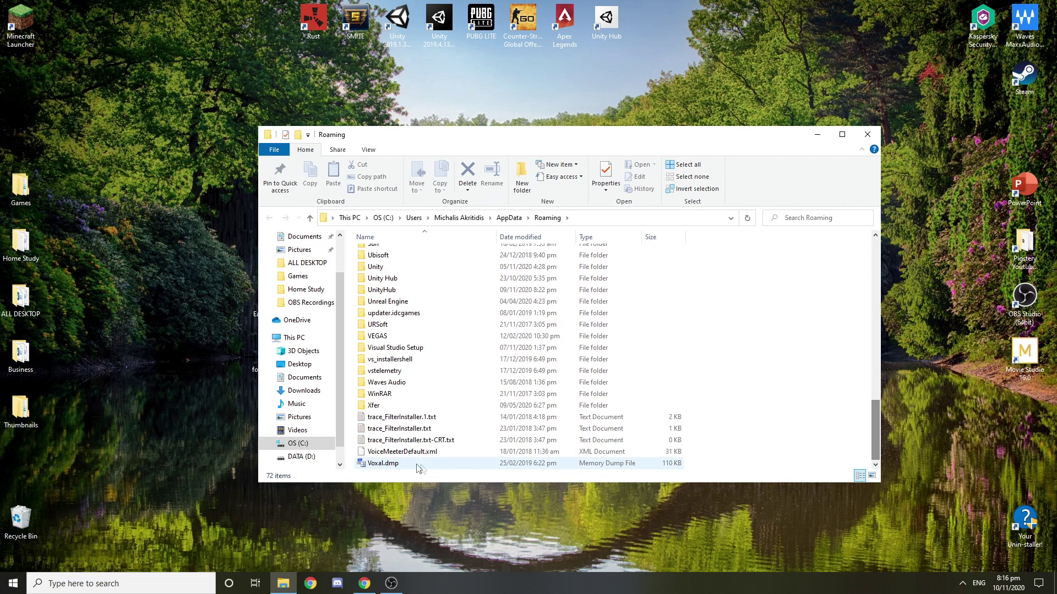
scroll(419, 358, up, 18)
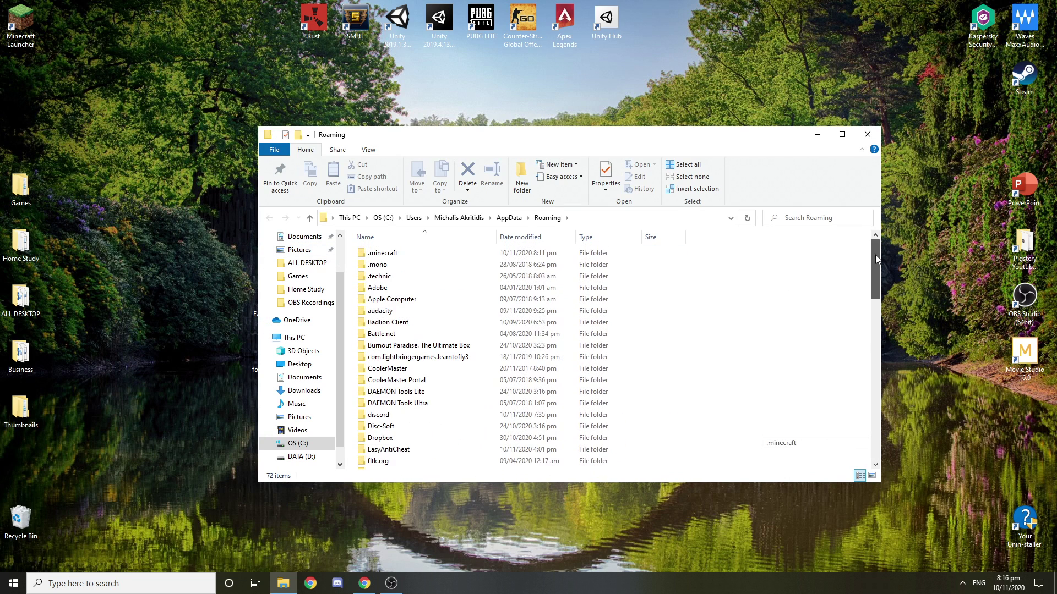
double_click(411, 252)
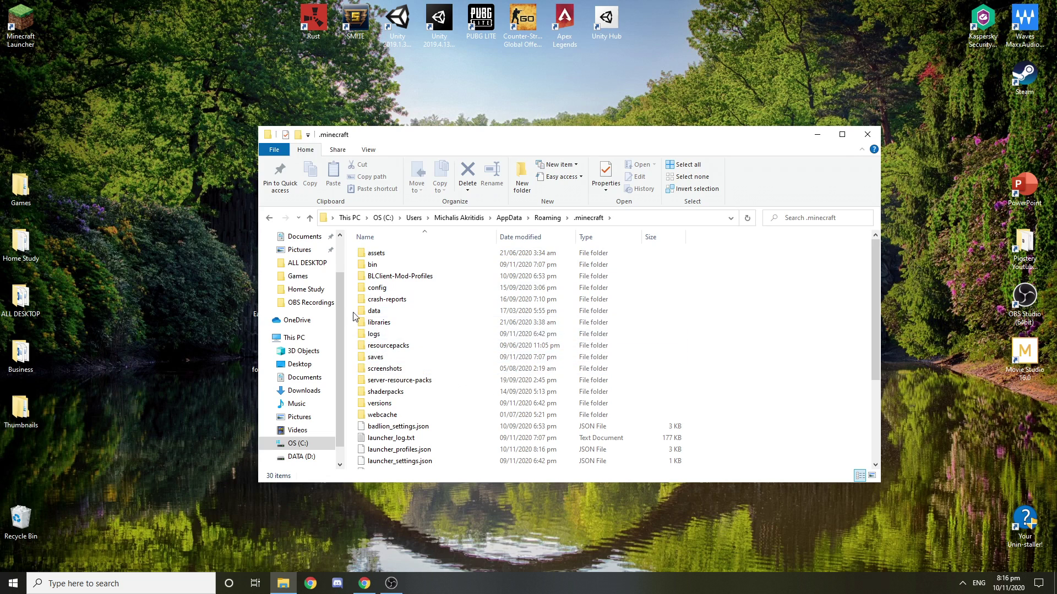
Create a new folder named mods inside the .minecraft folder
right_click(348, 336)
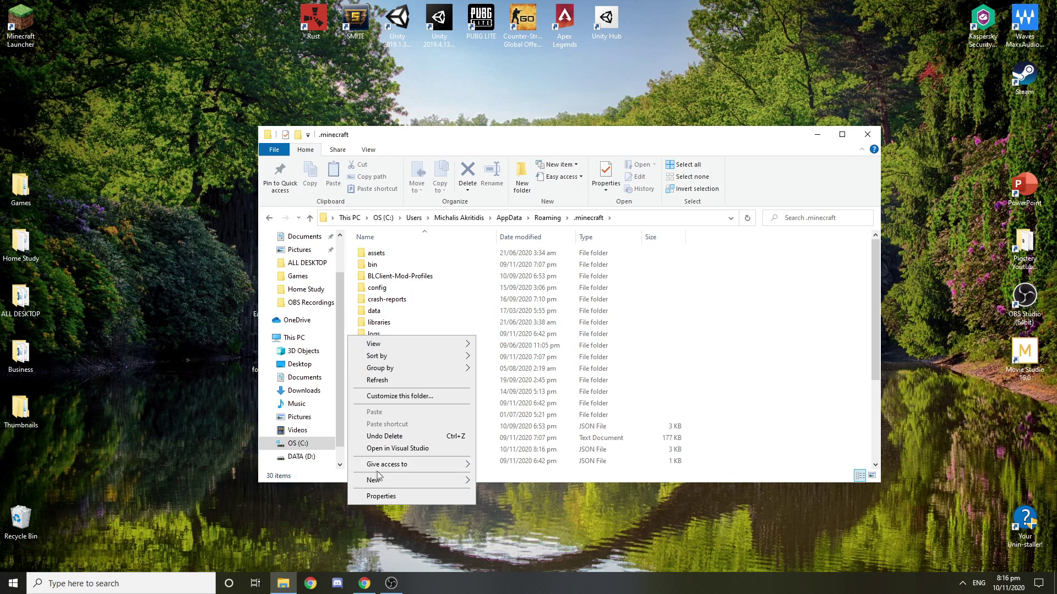
mouse_move(391, 482)
click(517, 329)
text(mods)
key(Return)
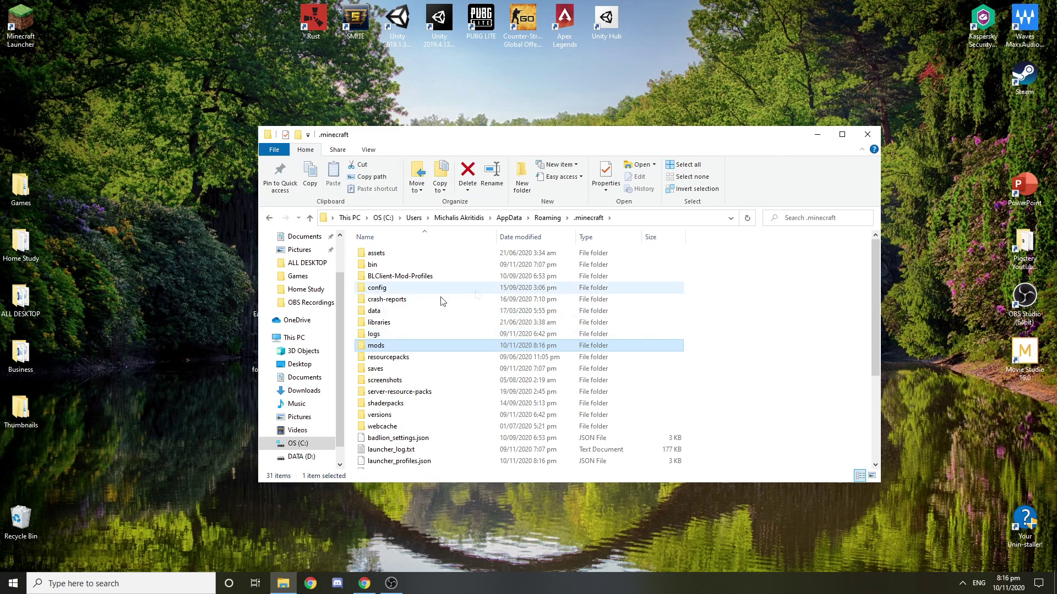
Move the EasyGunpowder2_1.7.10_1.jar file from the desktop into the new mods folder and minimize the folder window
double_click(376, 346)
drag(427, 368, 358, 250)
drag(419, 136, 561, 149)
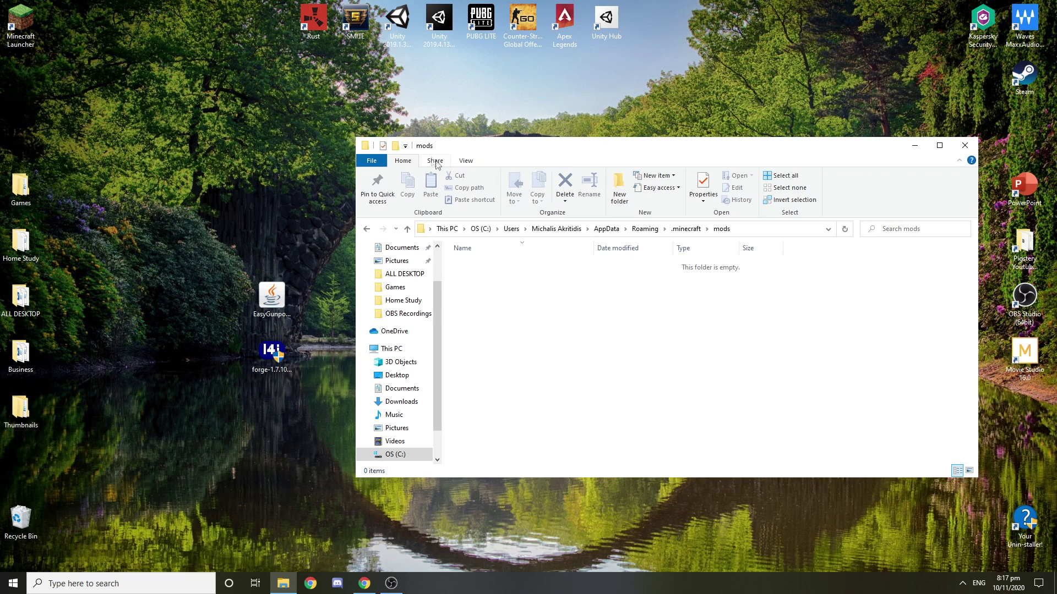
drag(271, 295, 510, 304)
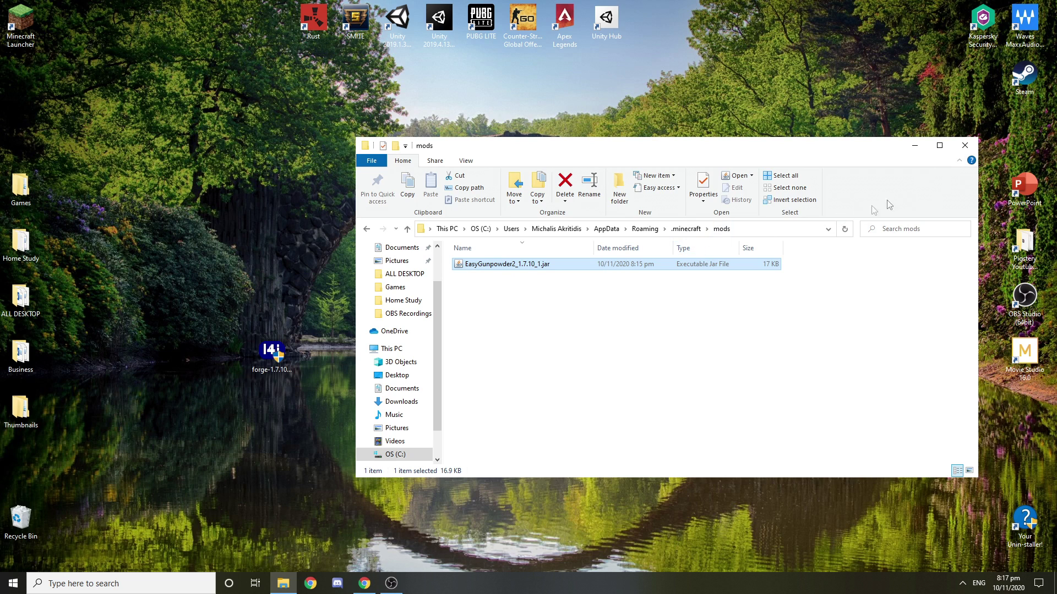
click(914, 145)
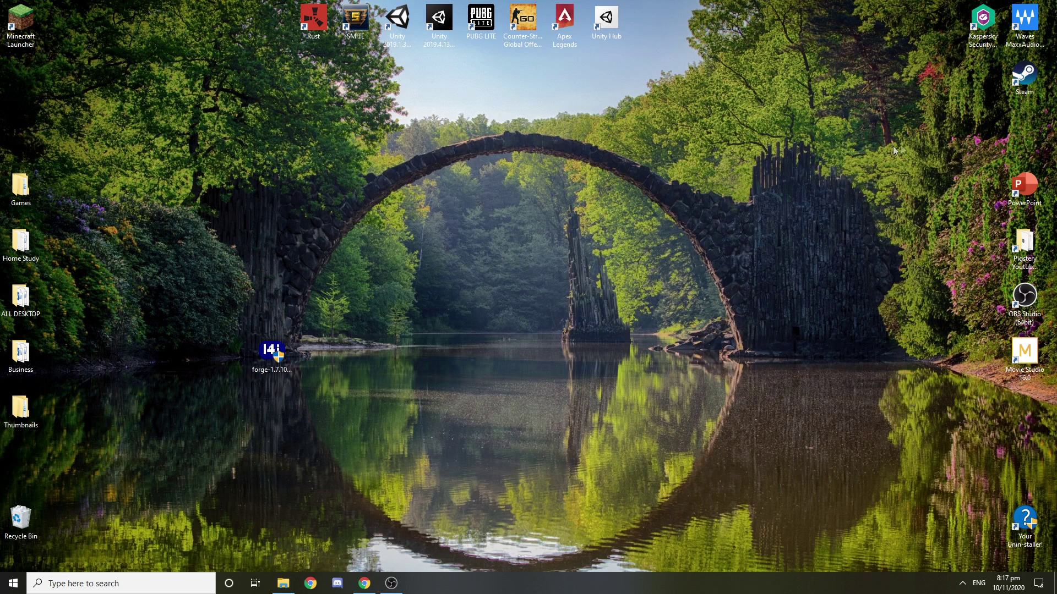
Open the Minecraft Launcher, select the Forge 1.7.10 profile and start the game
double_click(30, 31)
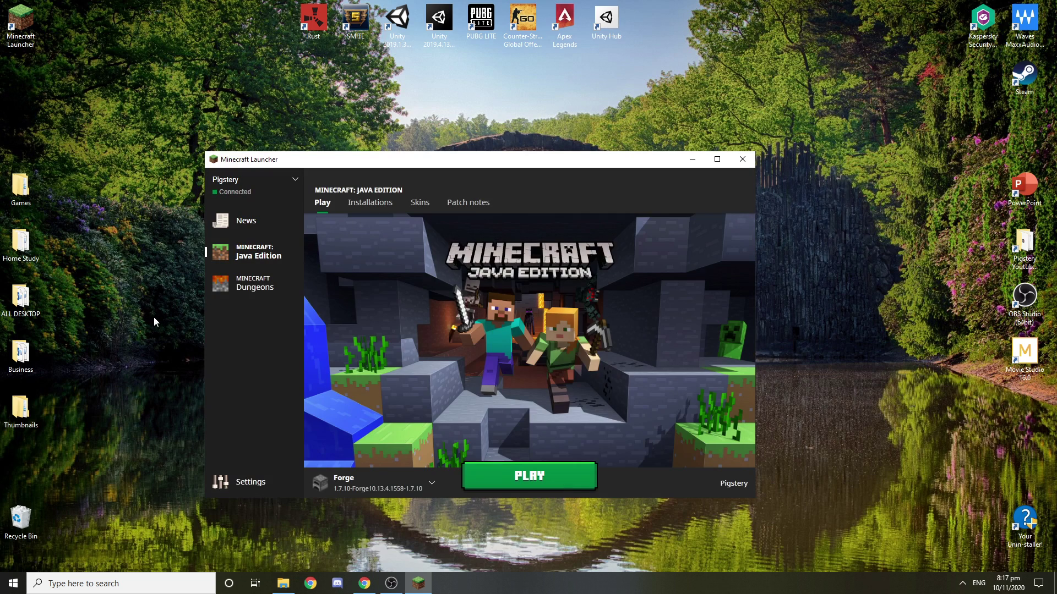
click(392, 483)
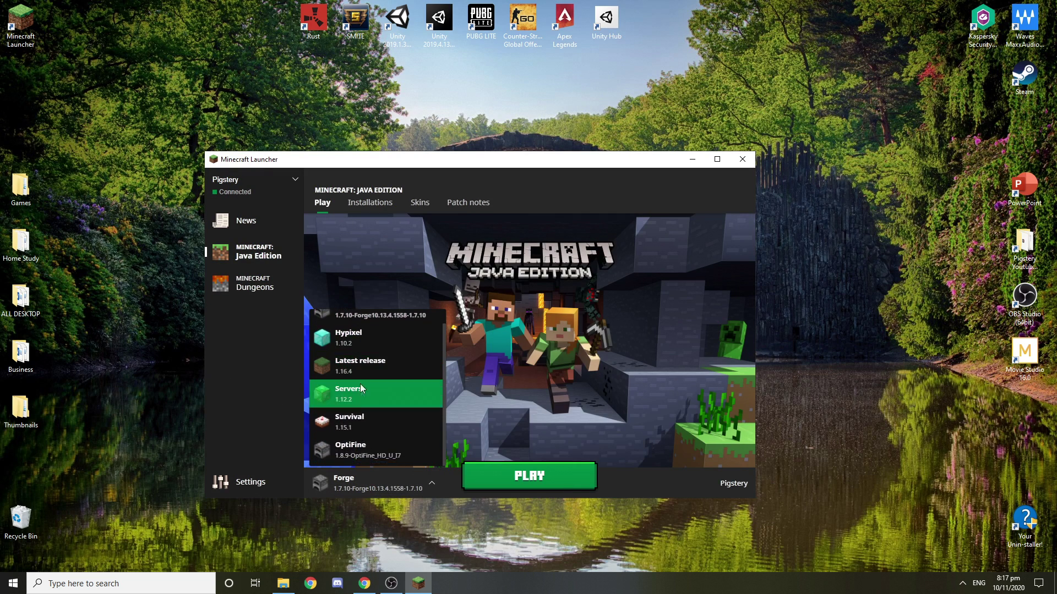
scroll(353, 368, up, 1)
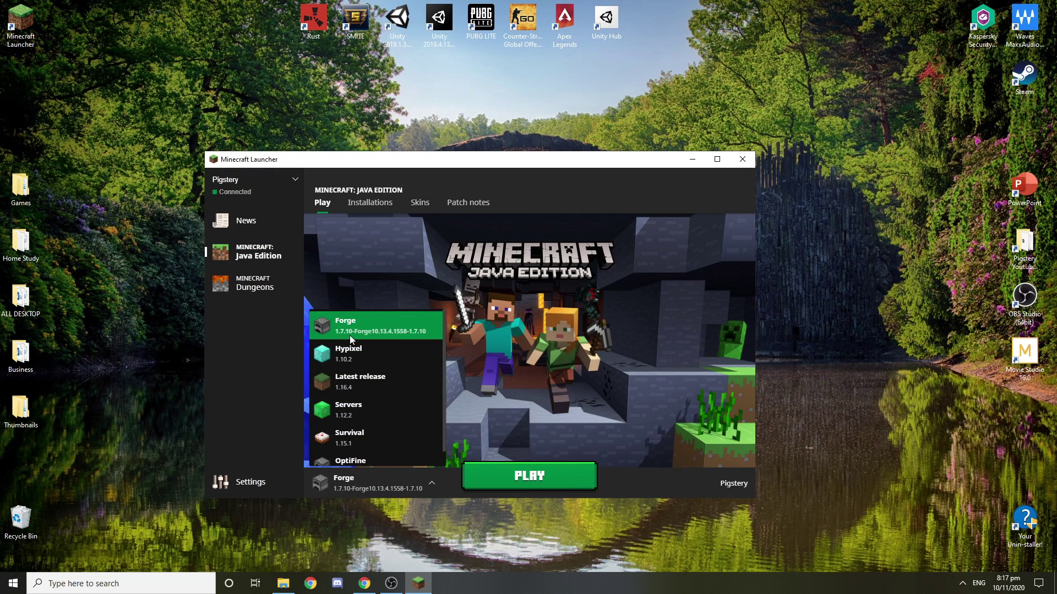
click(380, 328)
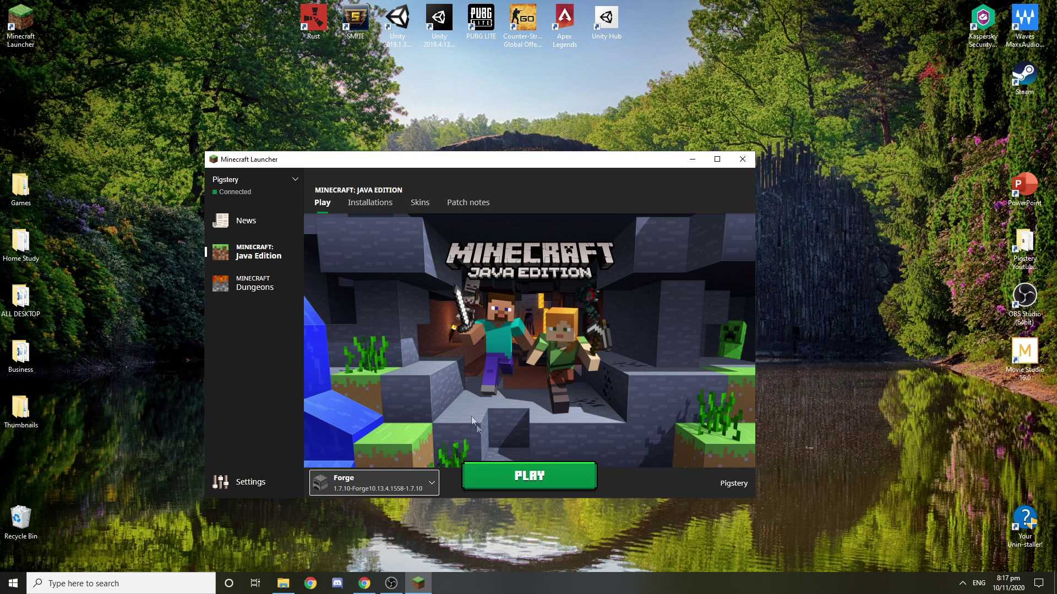
click(512, 475)
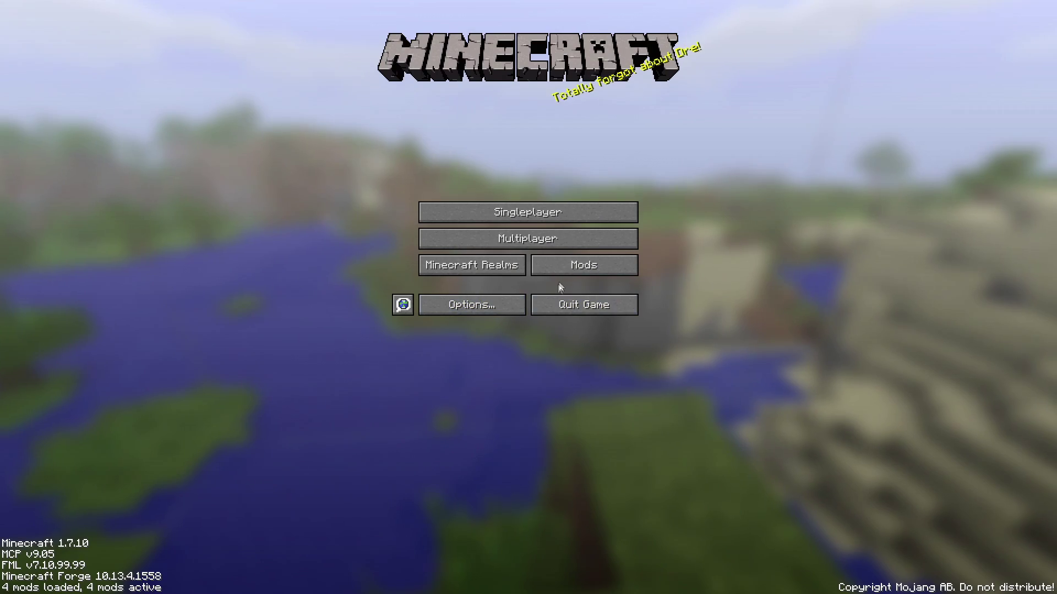
Check the entries in the game's mod list, including Easy Gunpowder 2, and return to the title screen
click(617, 264)
click(108, 236)
click(87, 259)
click(87, 293)
click(83, 255)
click(74, 225)
click(75, 258)
click(74, 297)
click(65, 228)
click(73, 345)
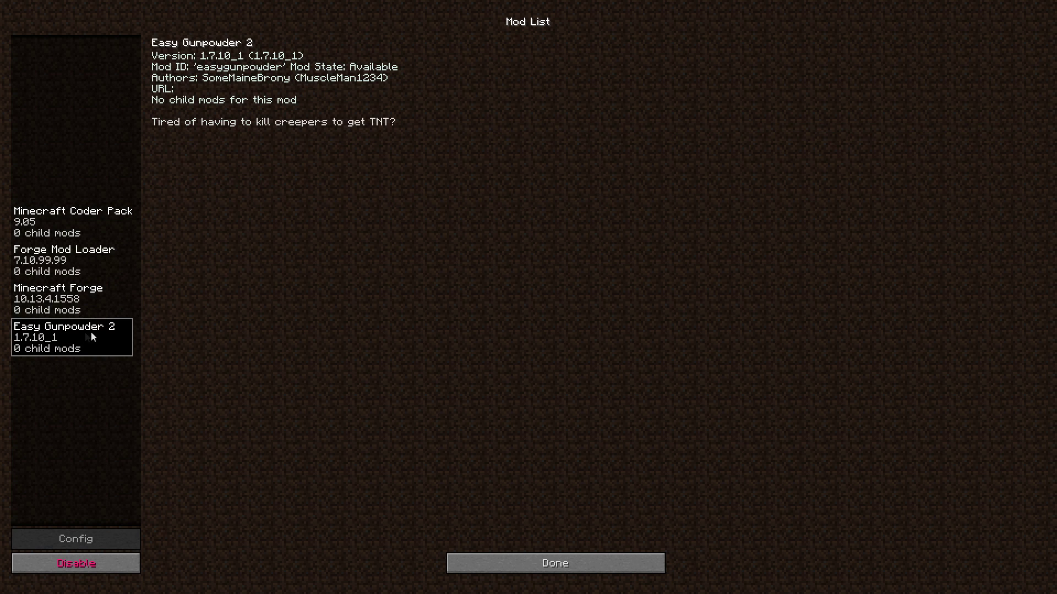
click(484, 563)
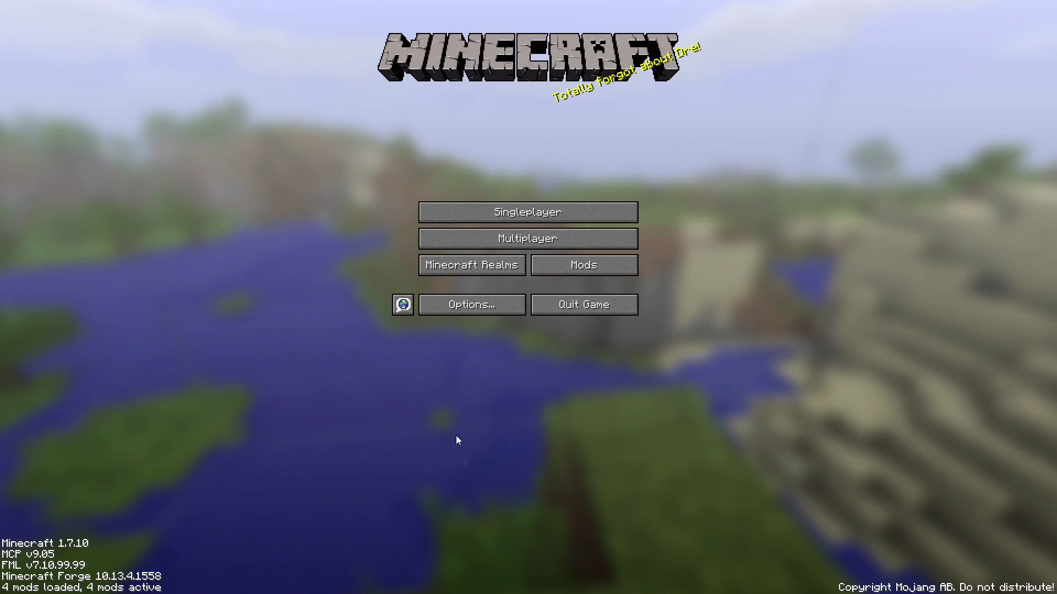
Create a new singleplayer world named New World in Creative game mode
click(464, 219)
click(596, 549)
click(487, 138)
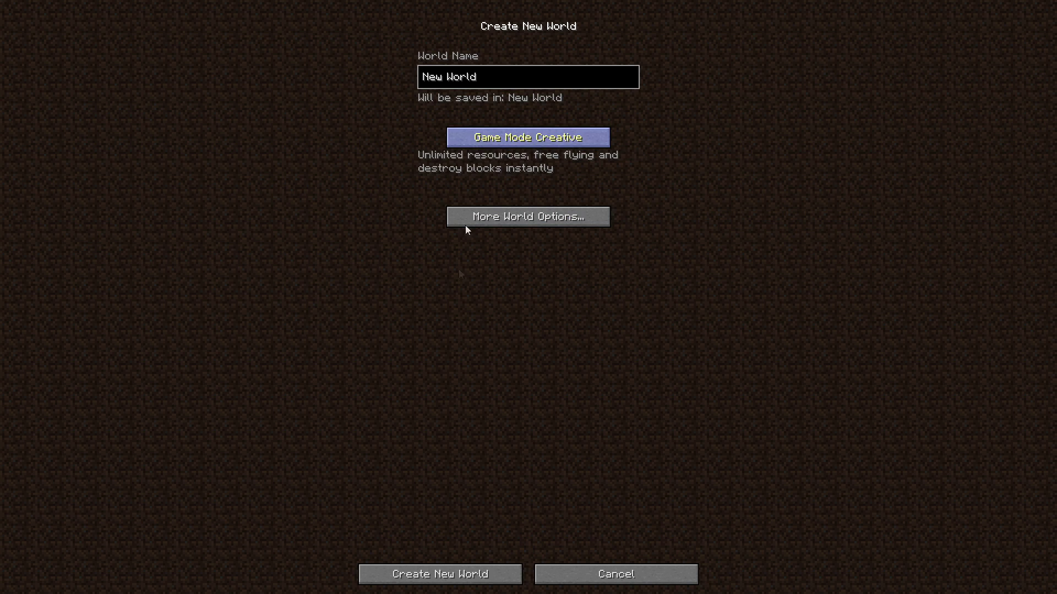
click(423, 575)
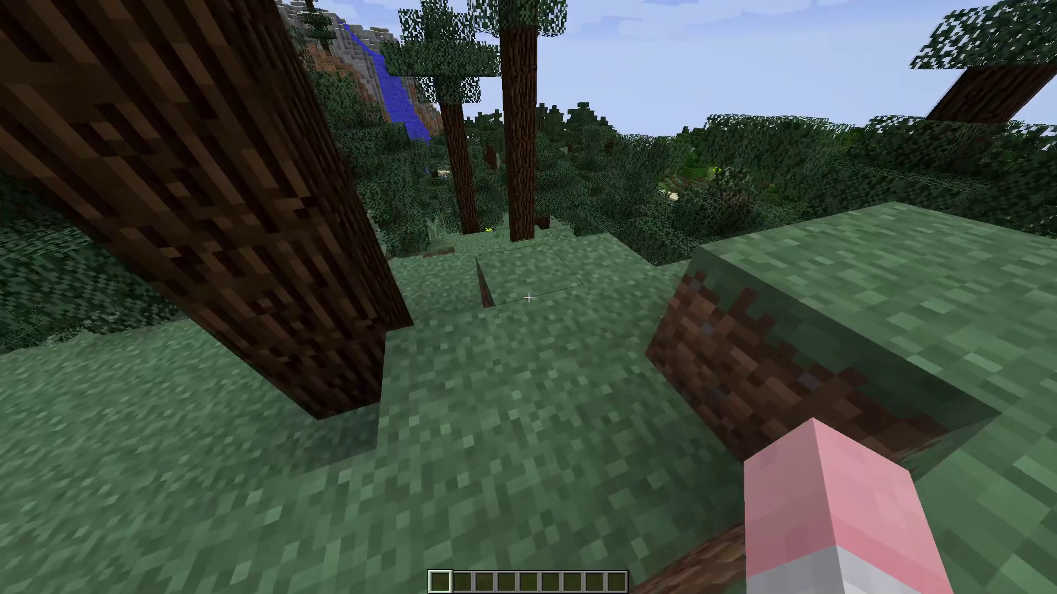
Search the creative items for "sul", put the first block found in the first hotbar slot, then place and break it once
key(e)
click(614, 216)
text(sul)
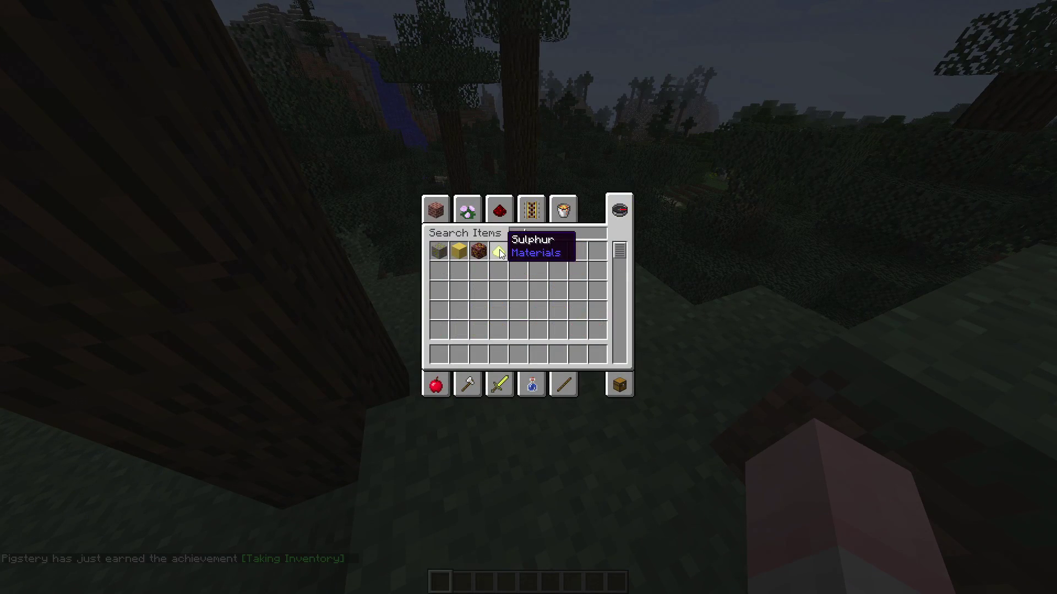
click(438, 251)
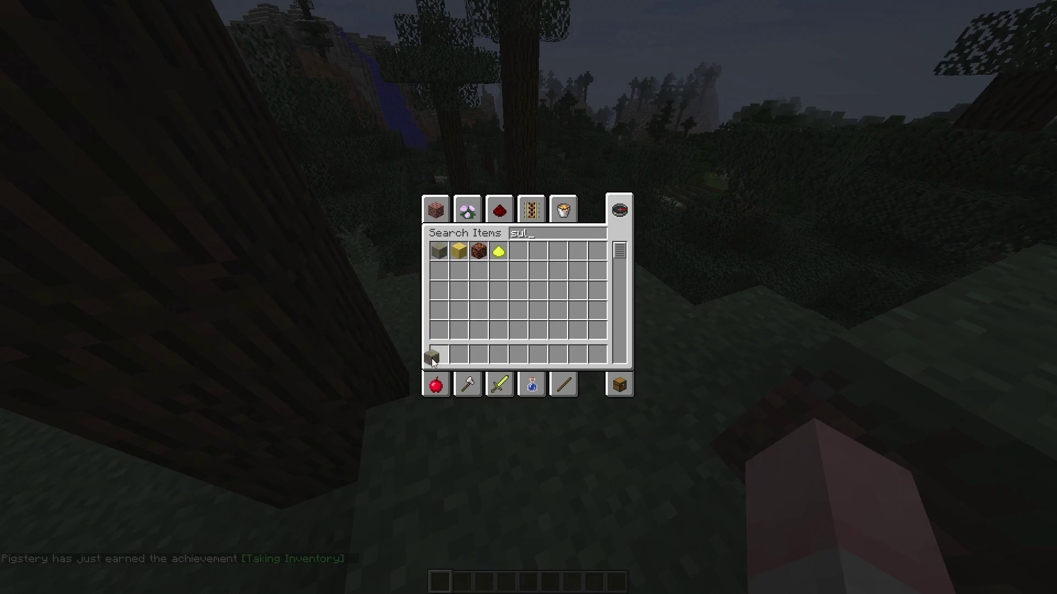
click(431, 358)
key(e)
right_click(529, 297)
click(528, 298)
scroll(528, 297, down, 1)
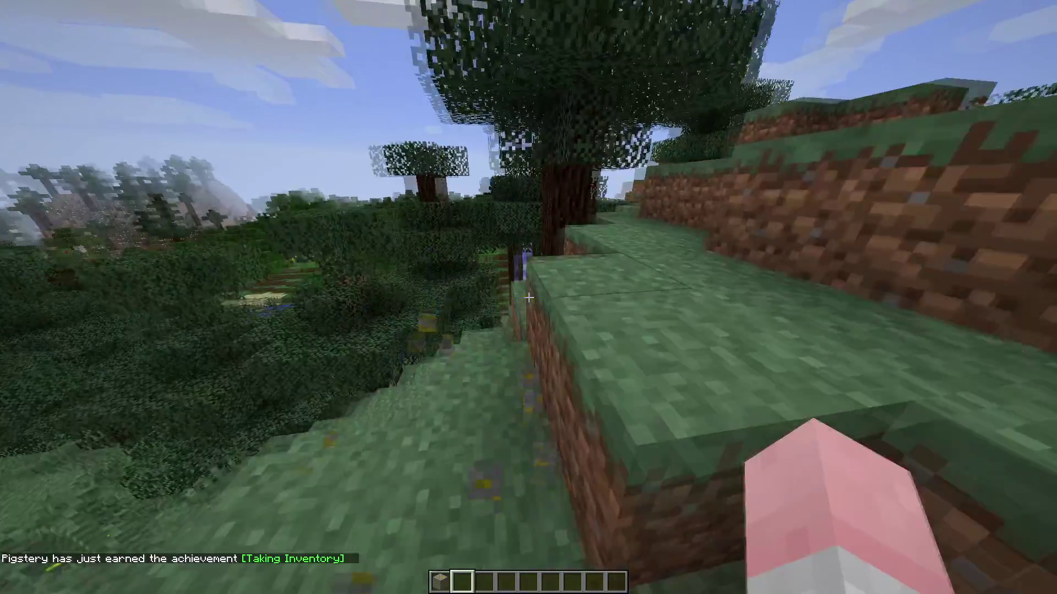
Search the creative items for "su" and clear the block from the first hotbar slot
text(esu)
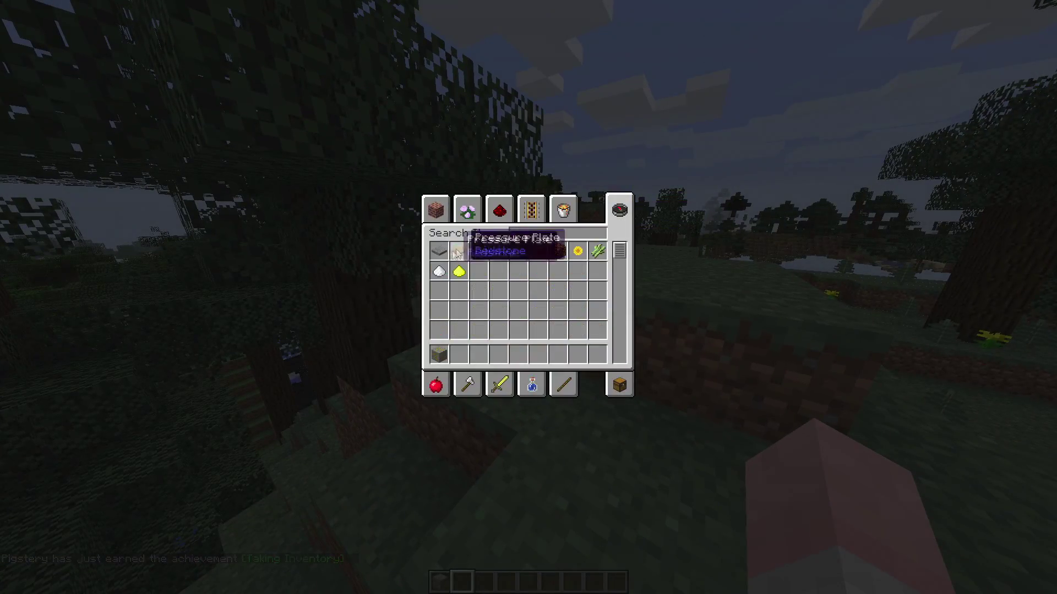
click(440, 355)
click(480, 290)
key(e)
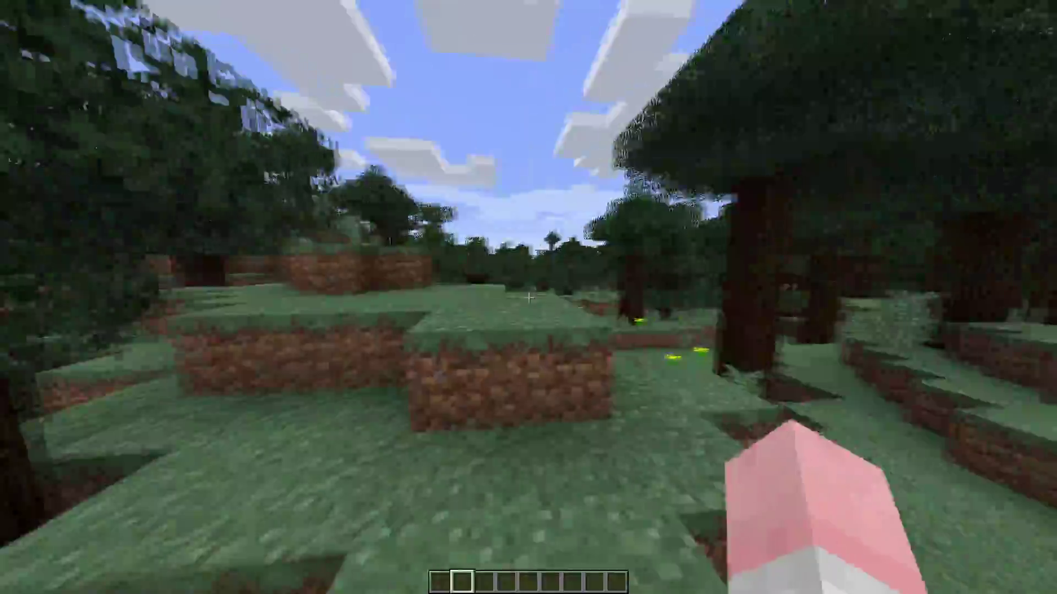
Explore the forested hills of the new world on foot and in flight
key(w)
key(space)
key(space)
scroll(529, 298, up, 1)
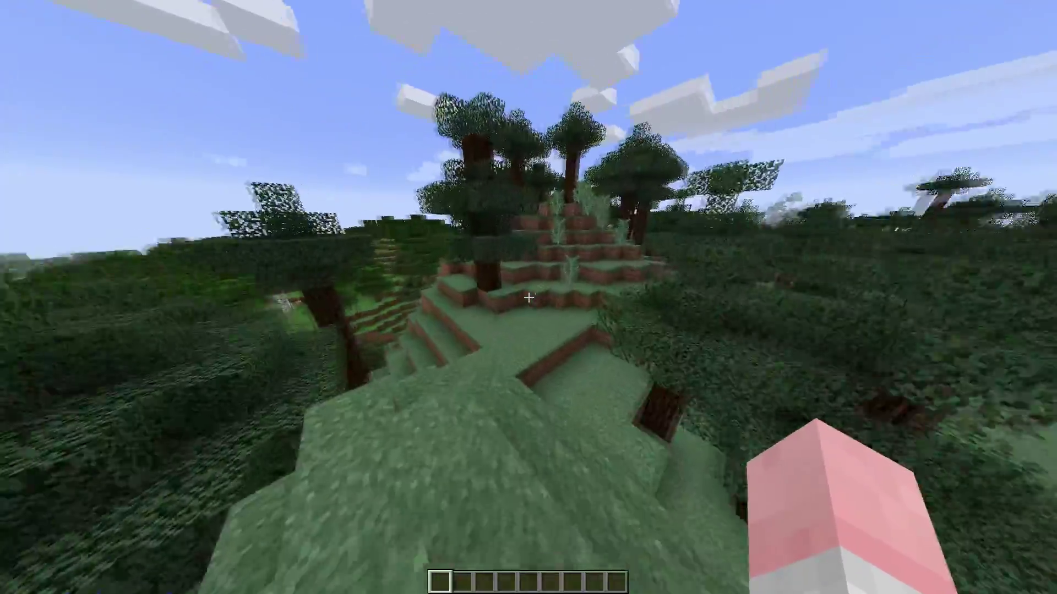
key(w)
key(w)
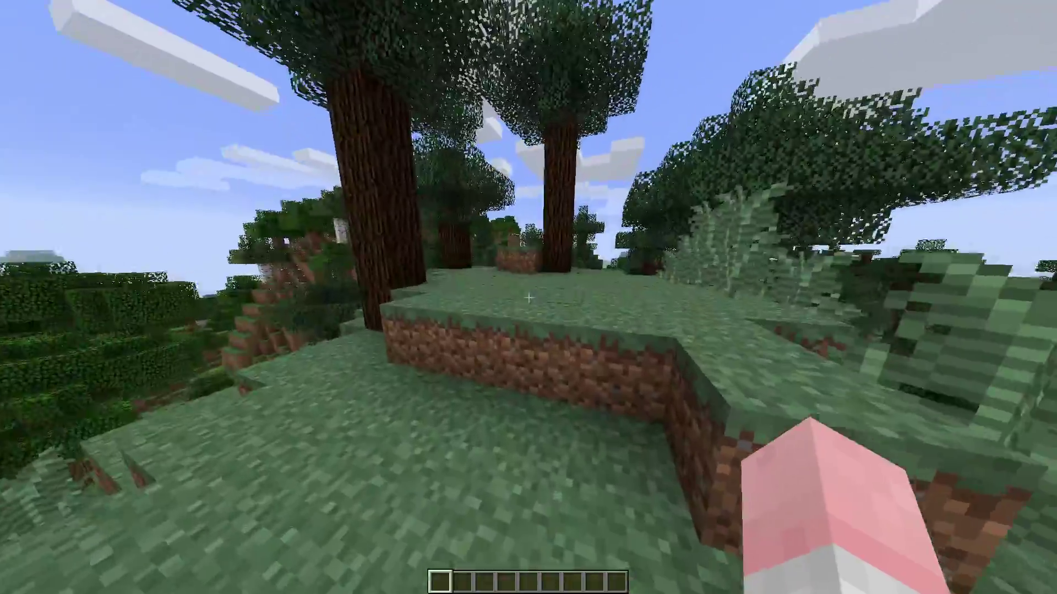